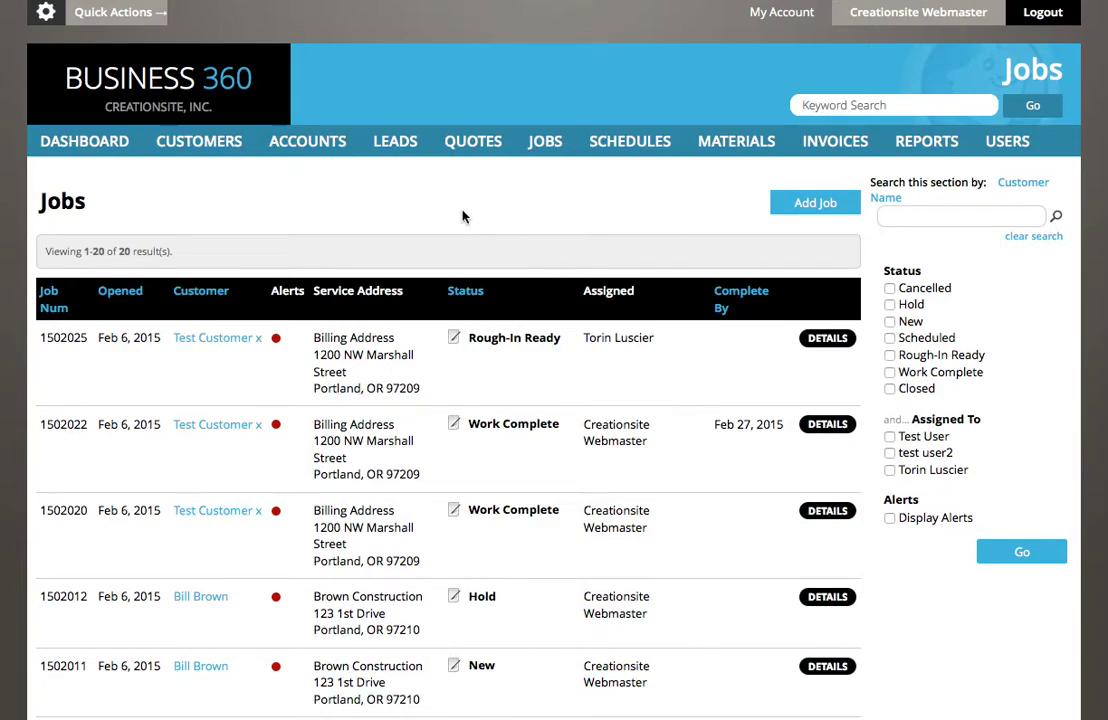
Open the details of Today's Job from the Jobs list and review its snapshot with costs, line items and site map
left_click(548, 145)
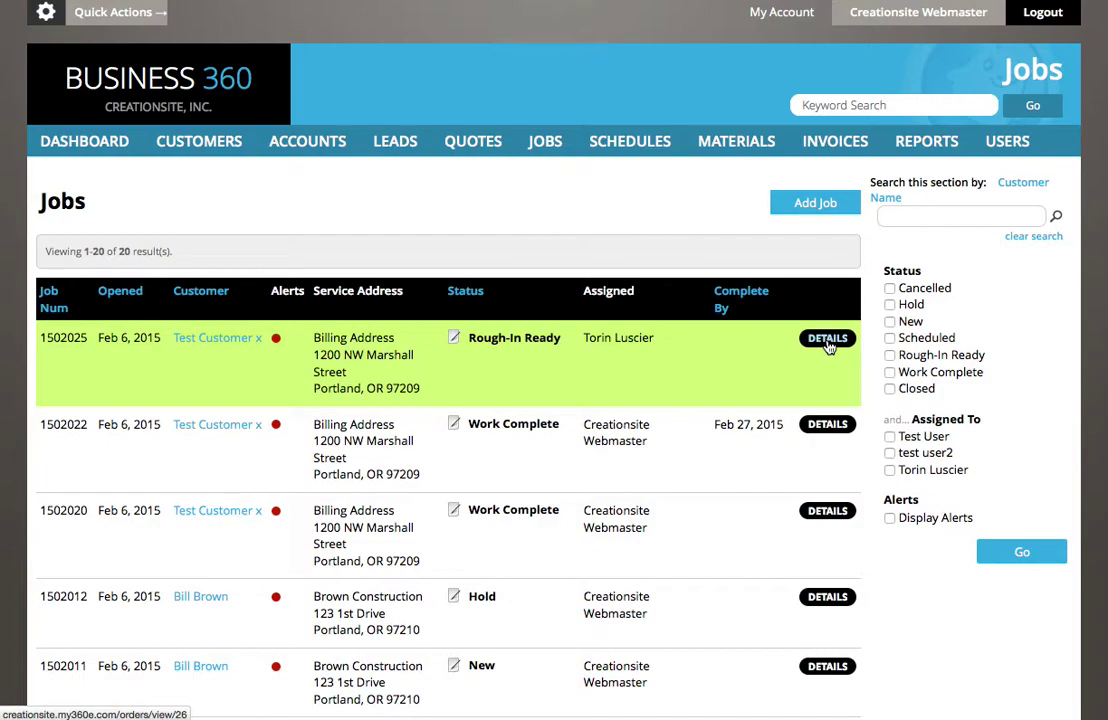
left_click(827, 340)
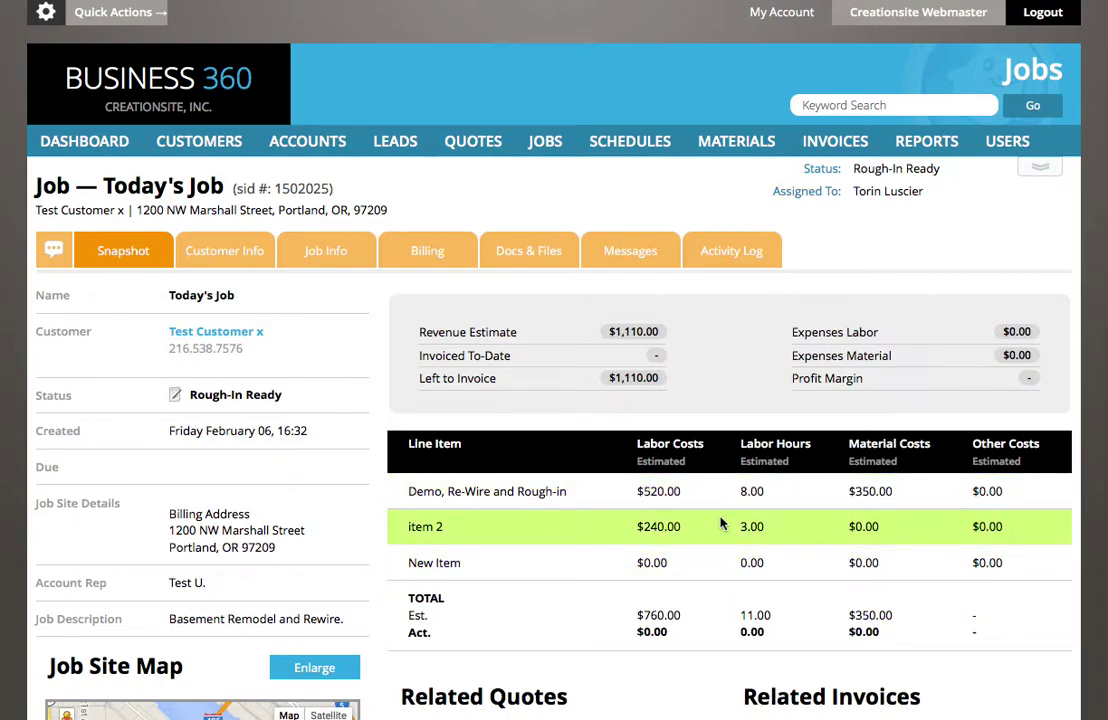
scroll(180, 400, "down", 1)
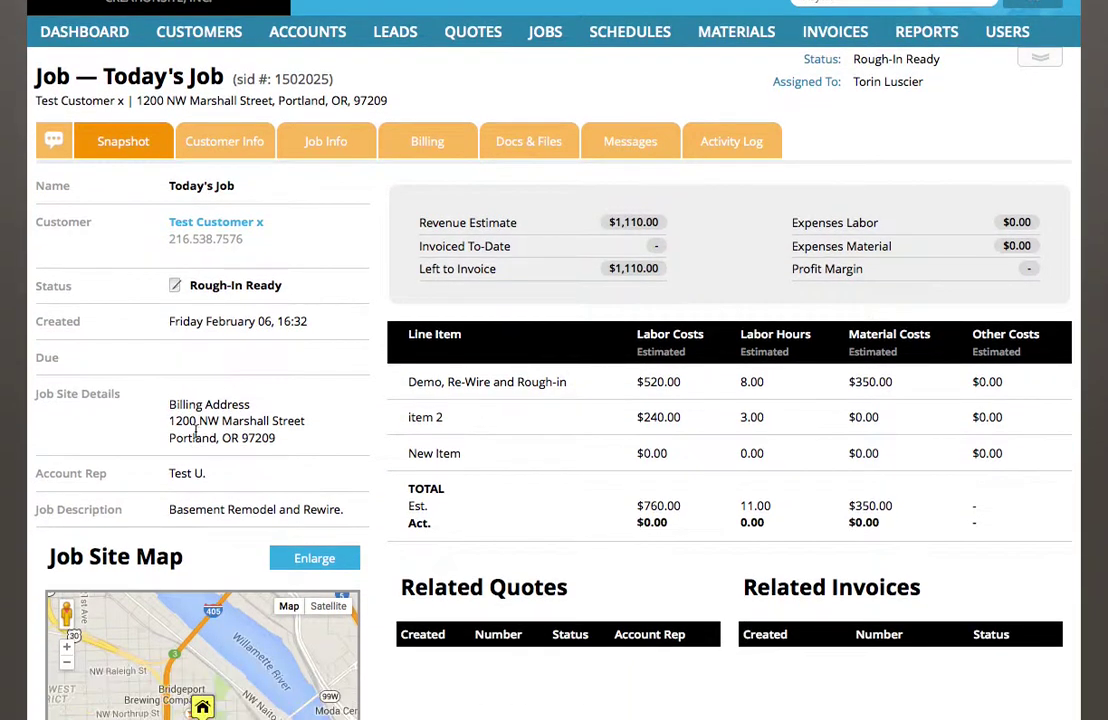
scroll(196, 430, "down", 1)
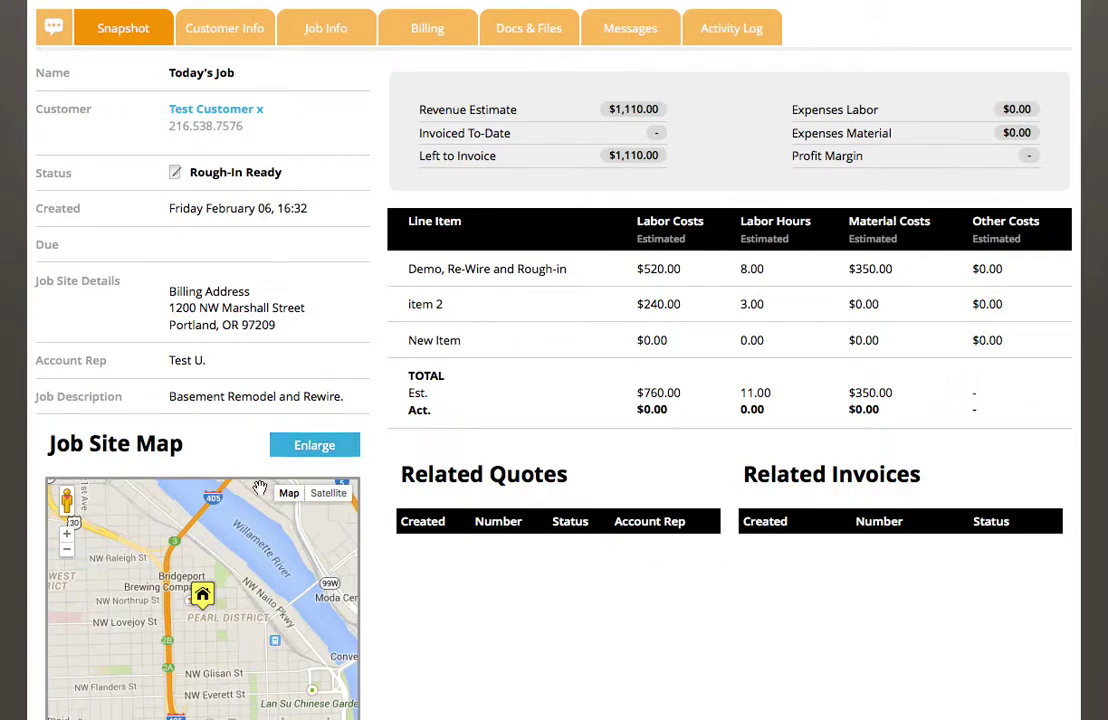
scroll(205, 372, "up", 2)
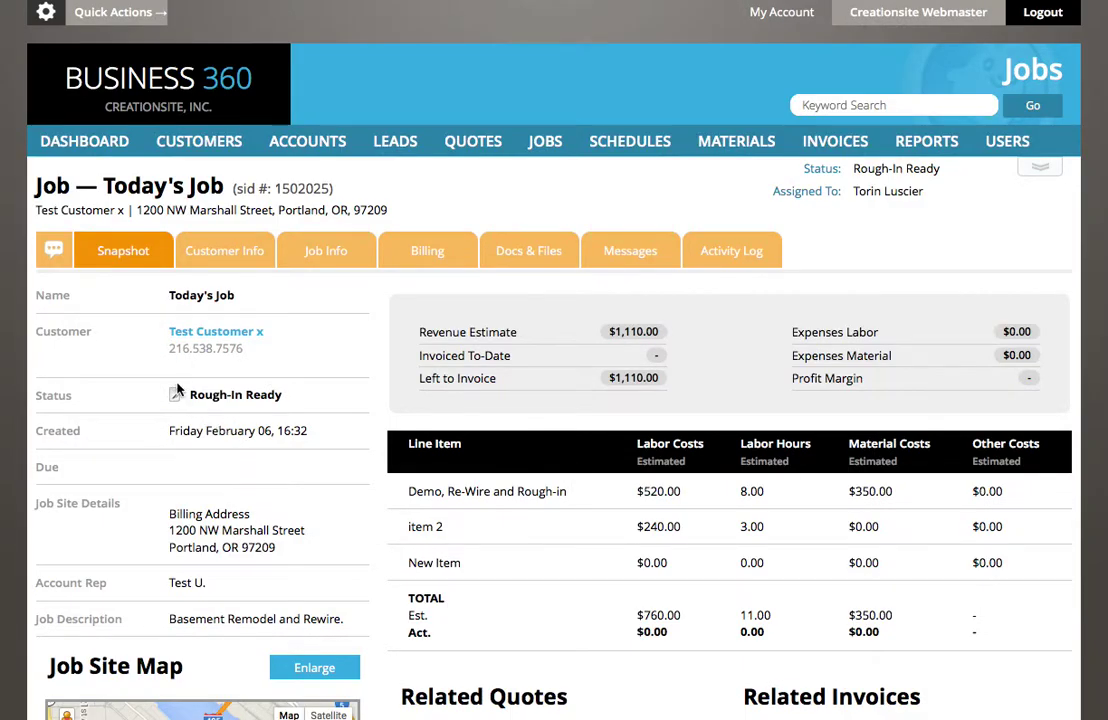
Review the job's customer information and its general job information form
left_click(222, 258)
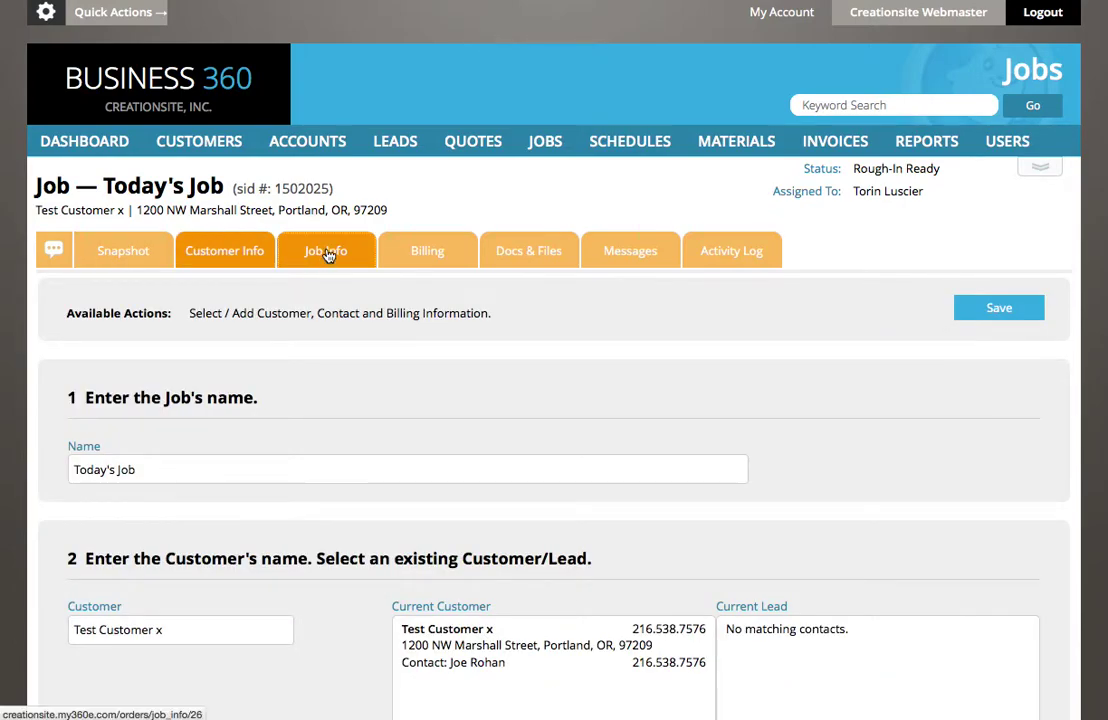
left_click(328, 255)
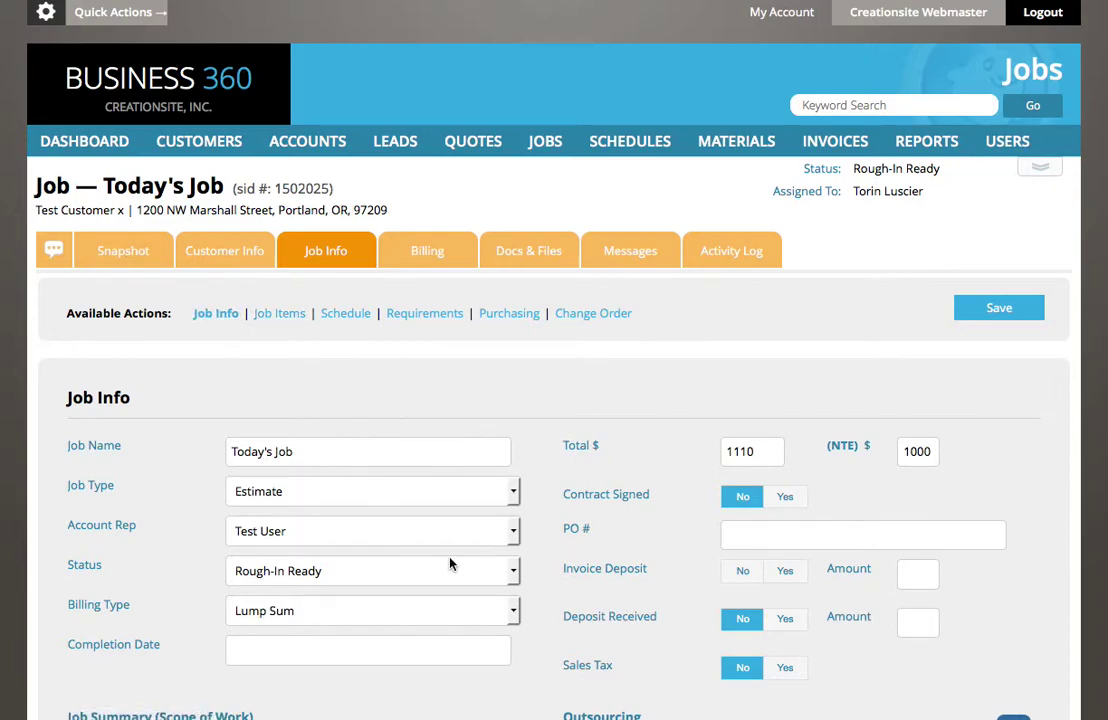
scroll(455, 563, "down", 5)
scroll(460, 560, "up", 3)
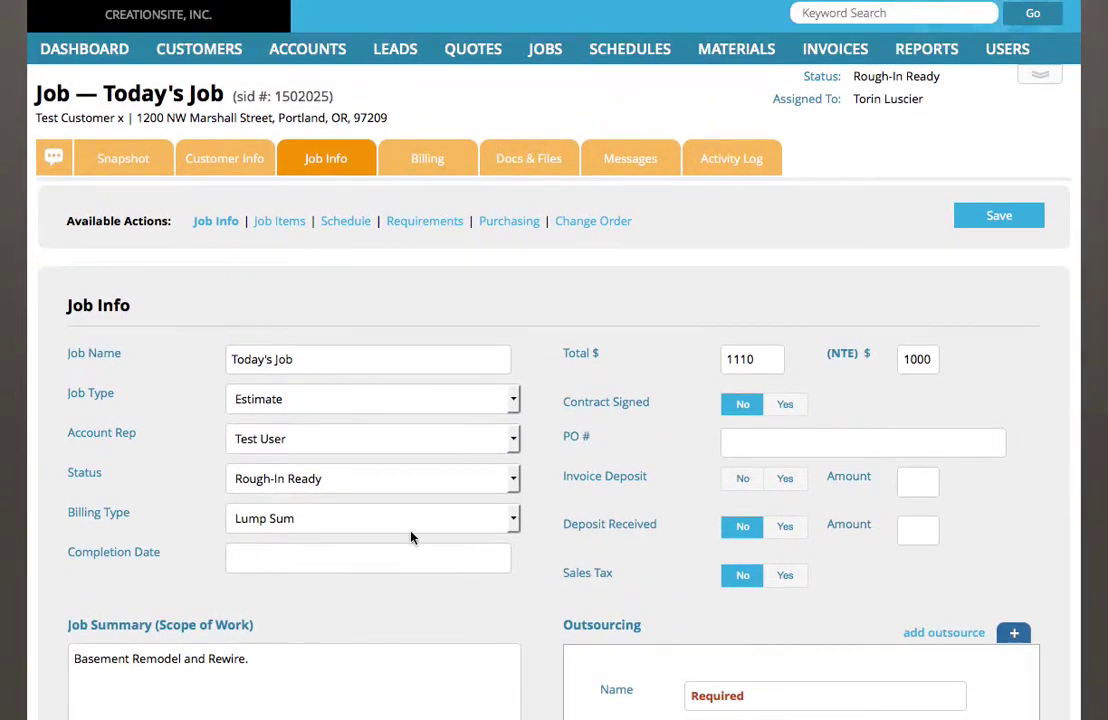
Review the job's items and its requirements list, ending back on the general job information
left_click(268, 226)
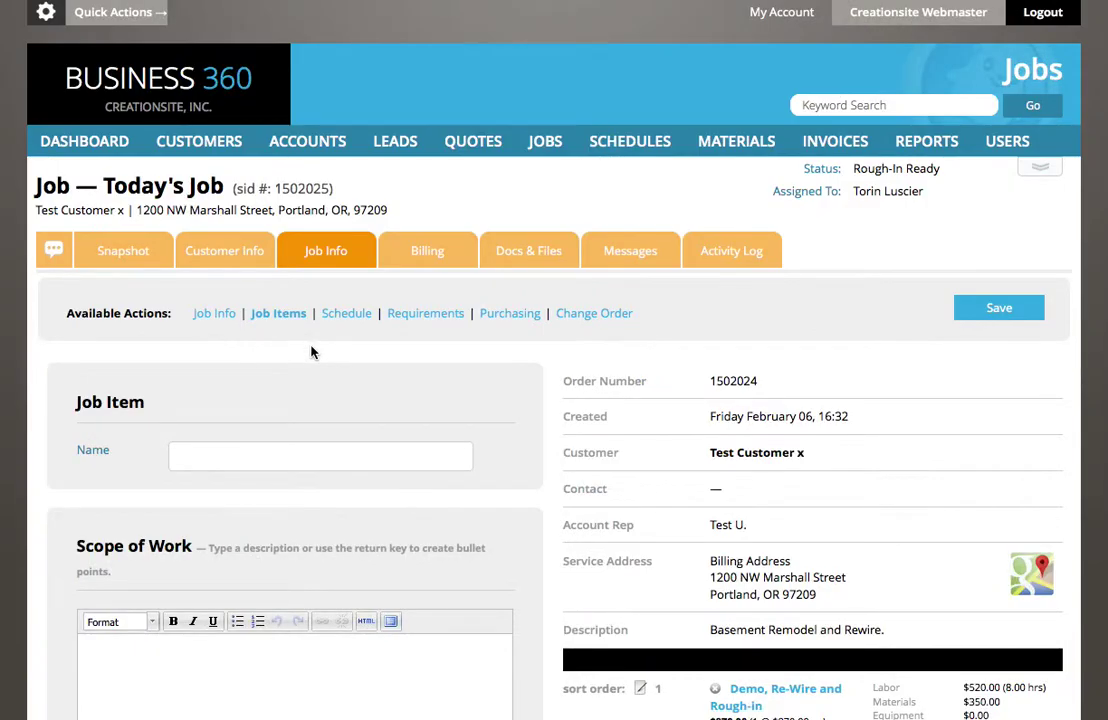
scroll(312, 350, "down", 4)
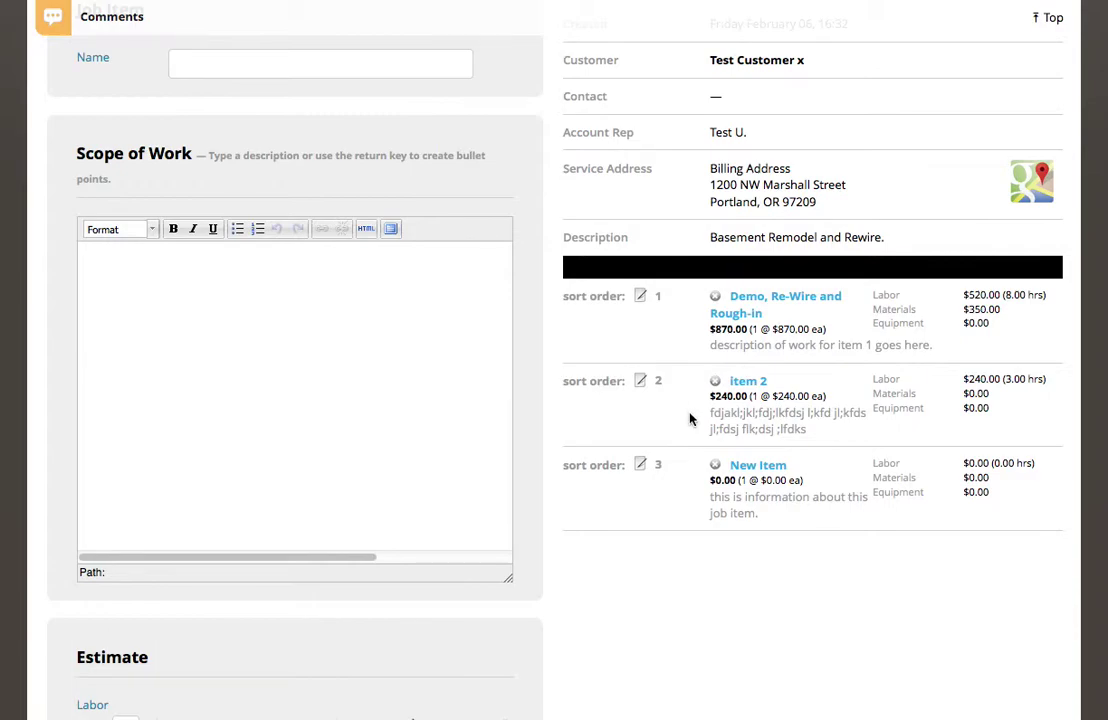
scroll(689, 418, "up", 4)
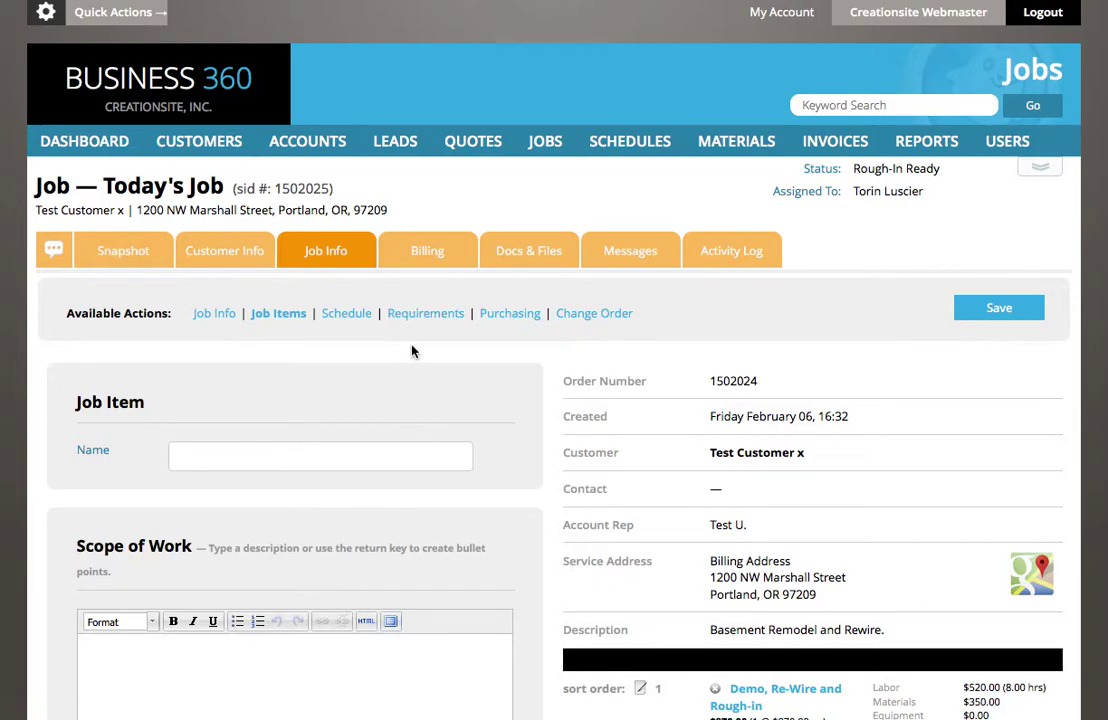
left_click(422, 316)
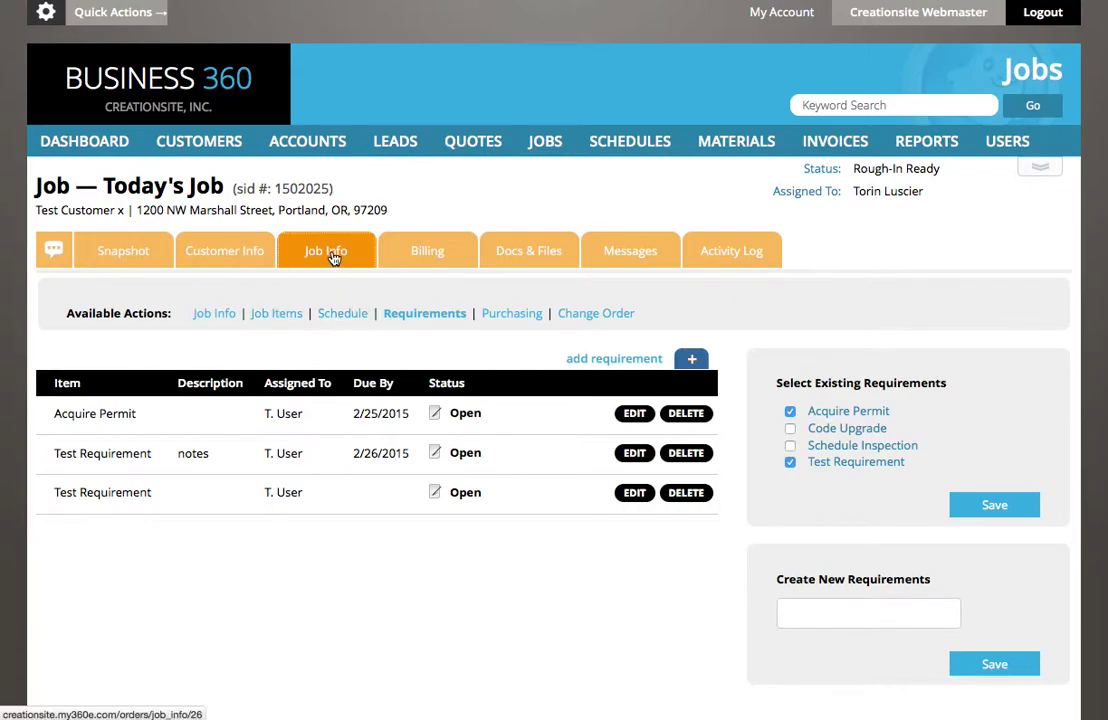
left_click(215, 314)
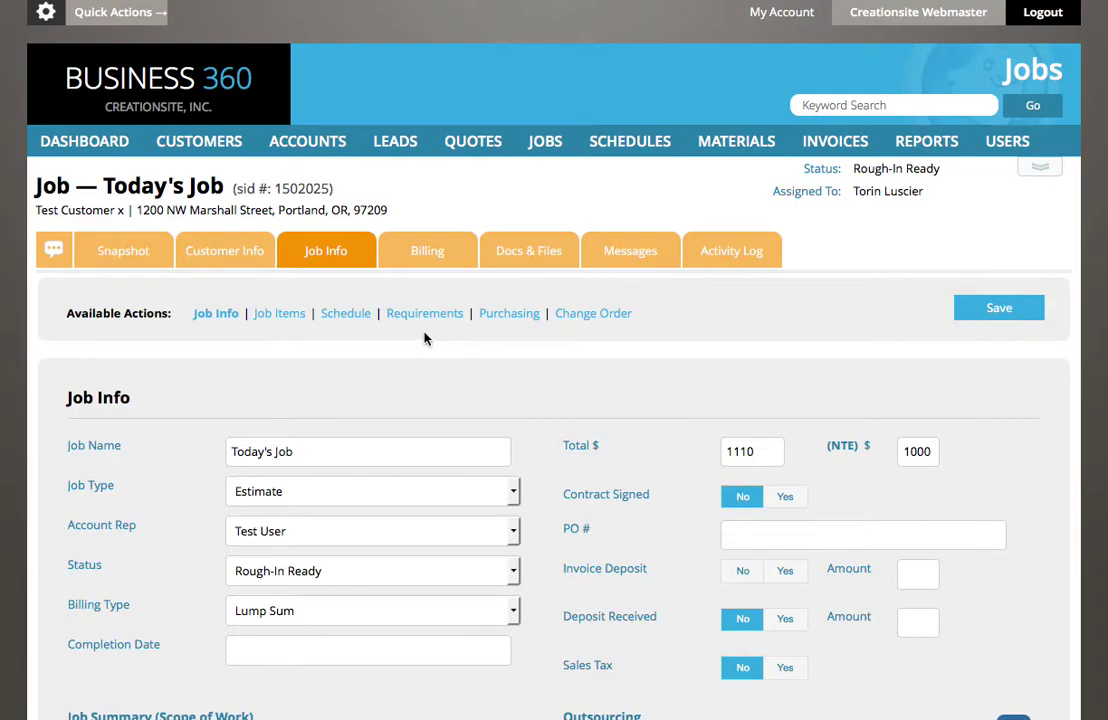
Examine the job's change order request form, including its description, adjusted price, adjusted completion date and customer approval fields
left_click(590, 320)
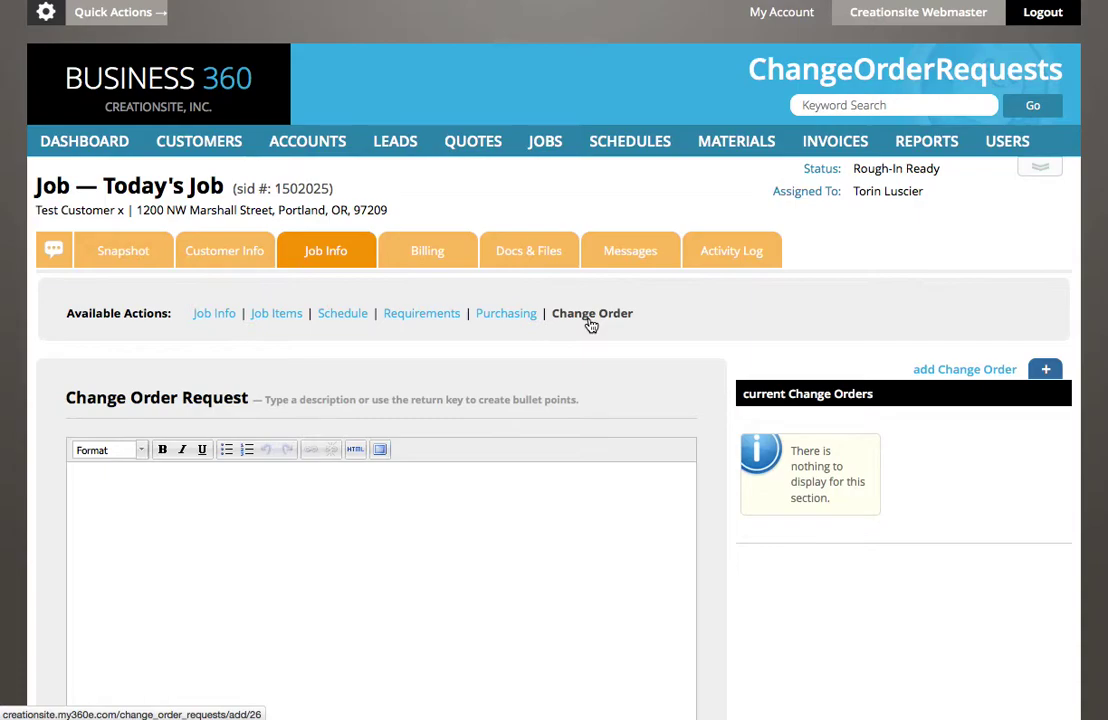
scroll(519, 383, "down", 3)
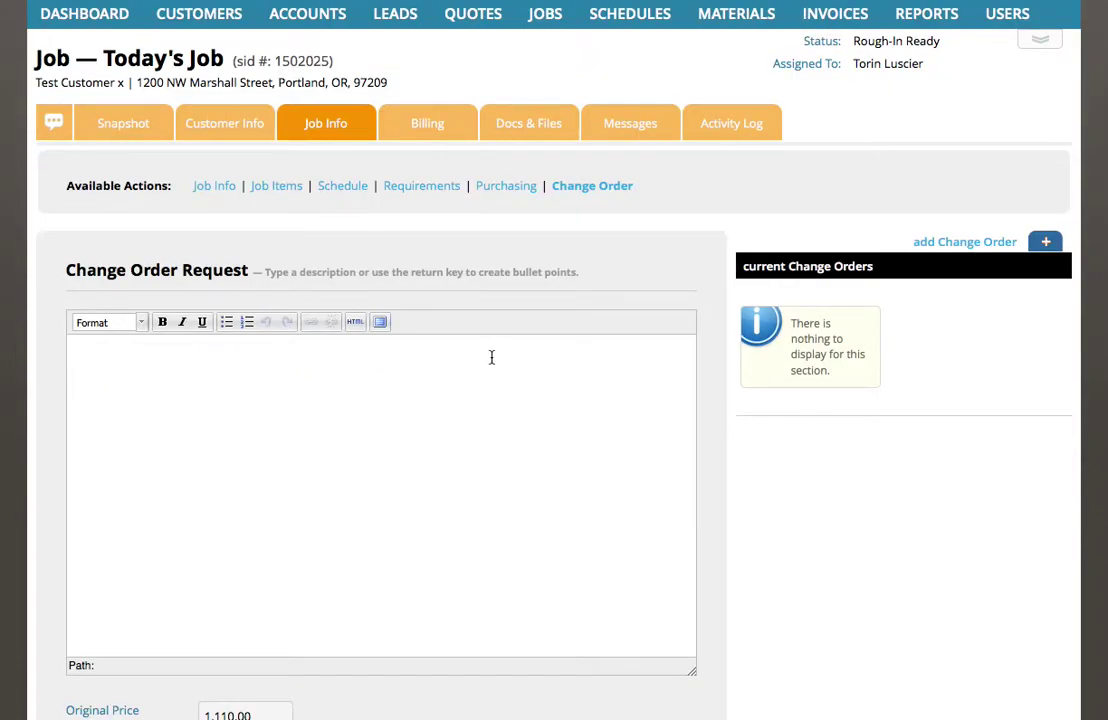
scroll(460, 393, "down", 1)
scroll(459, 392, "down", 8)
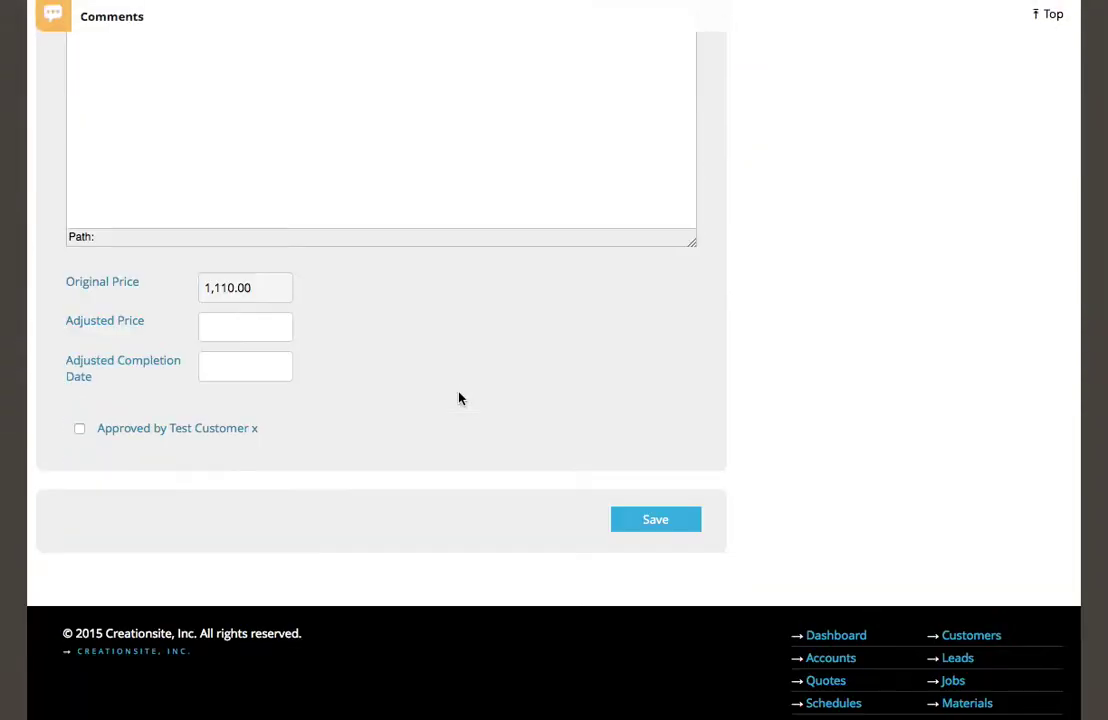
scroll(459, 392, "up", 6)
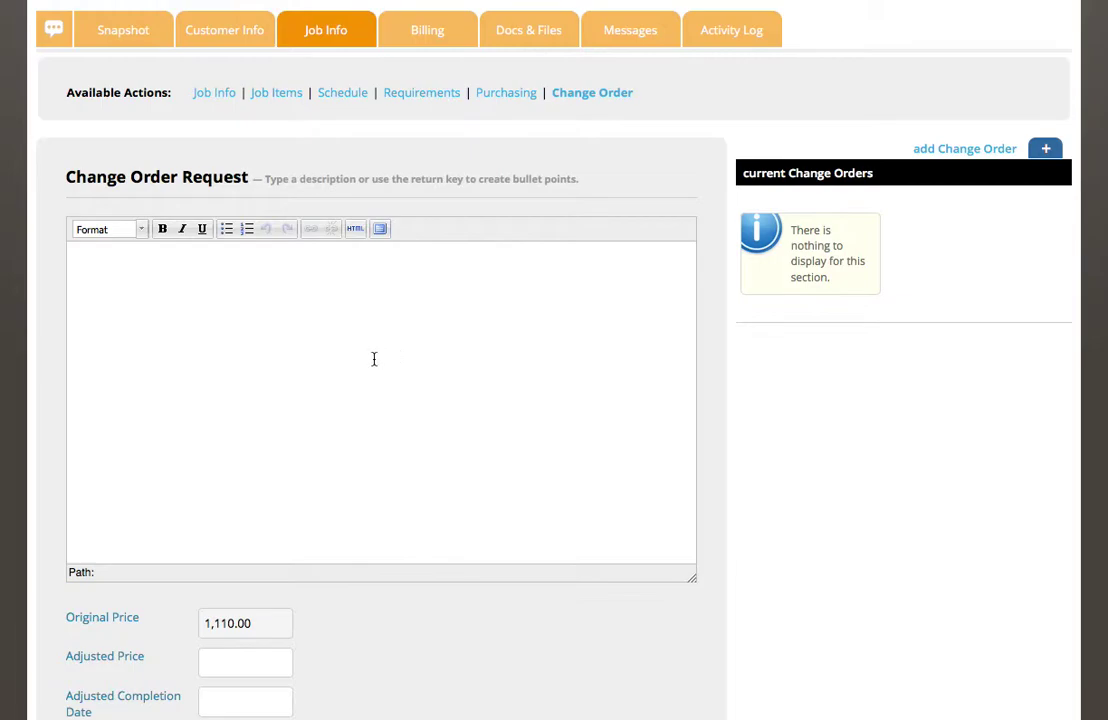
scroll(309, 445, "down", 2)
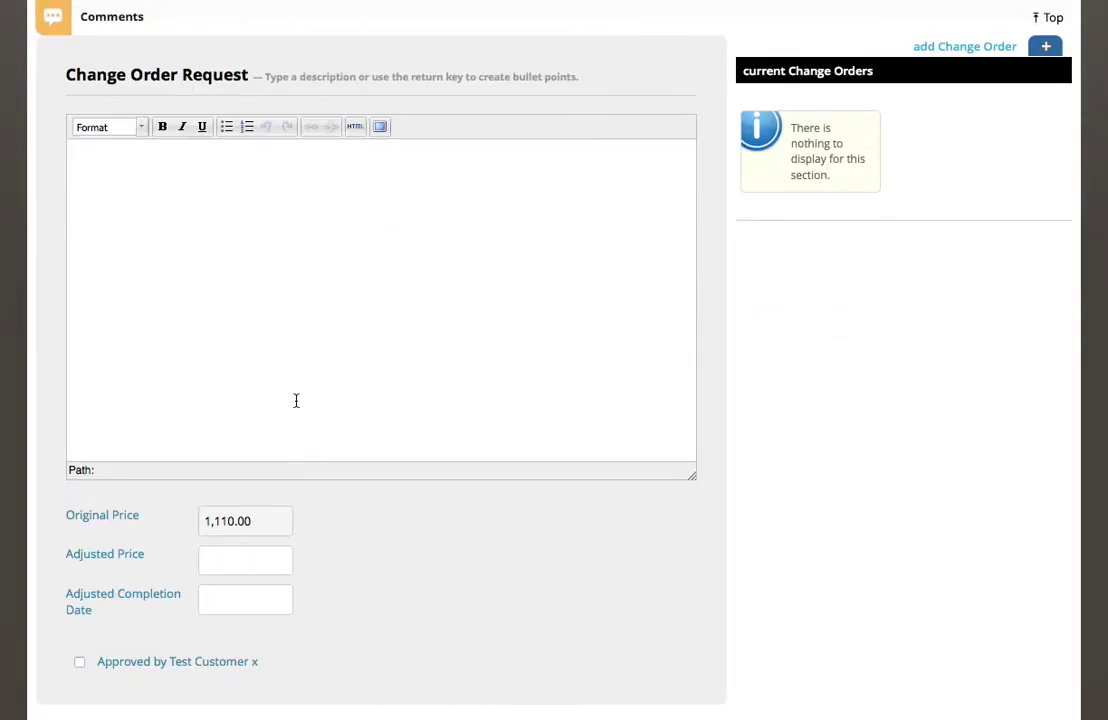
scroll(296, 400, "up", 6)
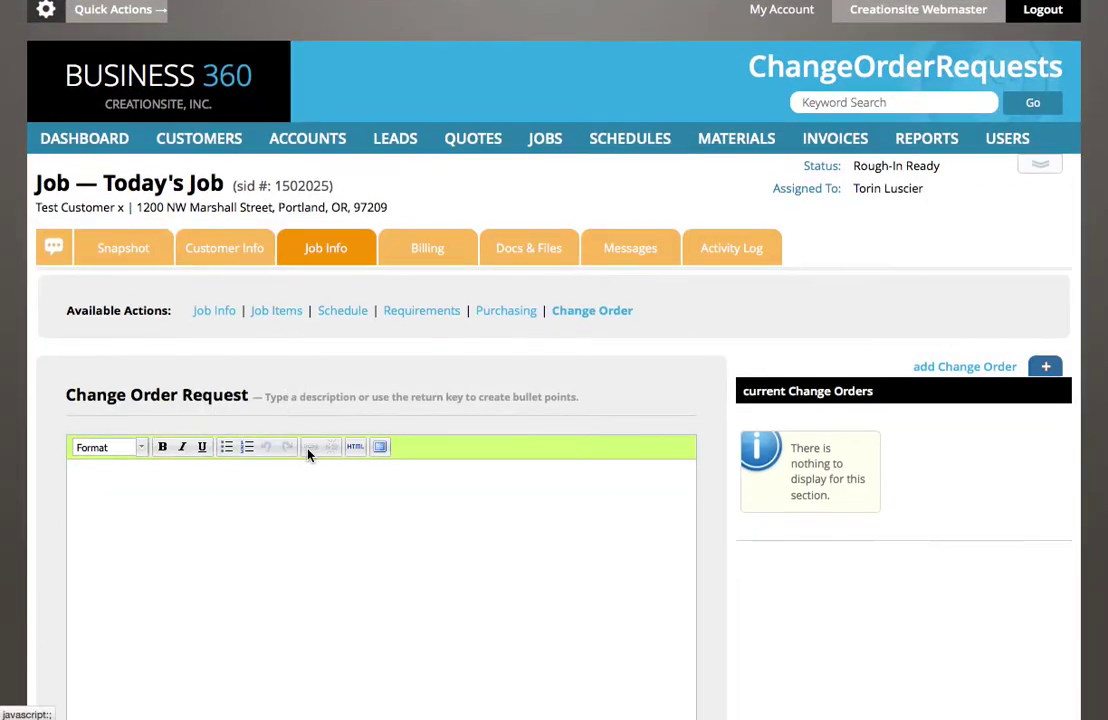
scroll(308, 452, "down", 3)
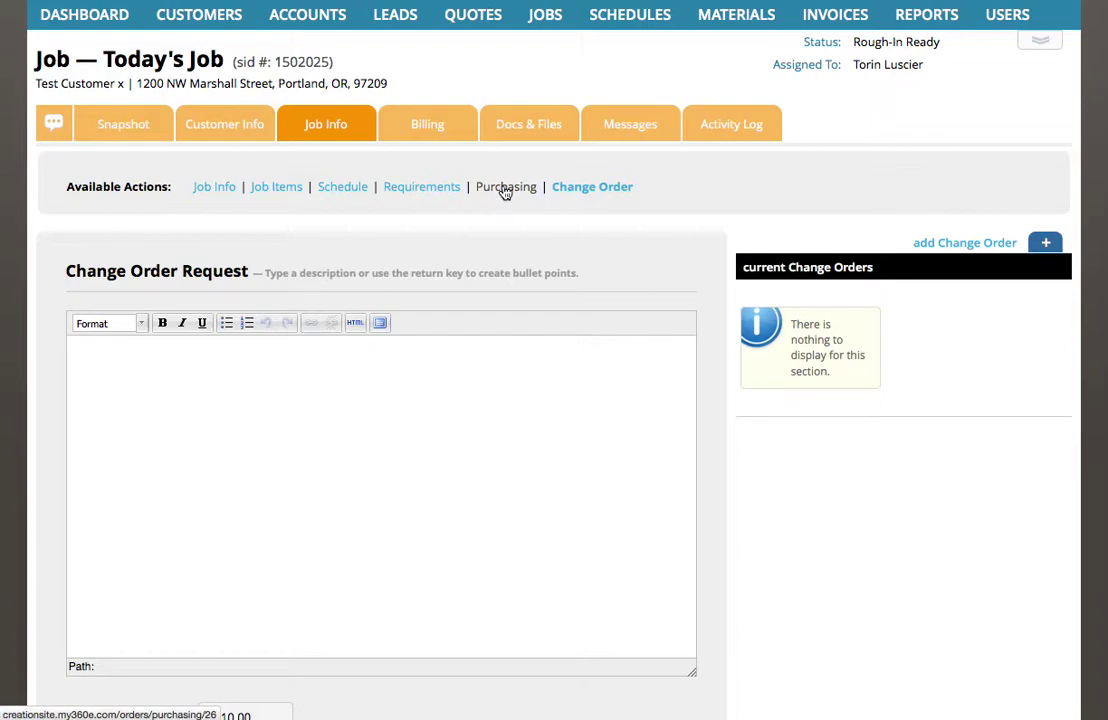
Look through the job's purchasing, schedule, messages and activity log sections
left_click(505, 189)
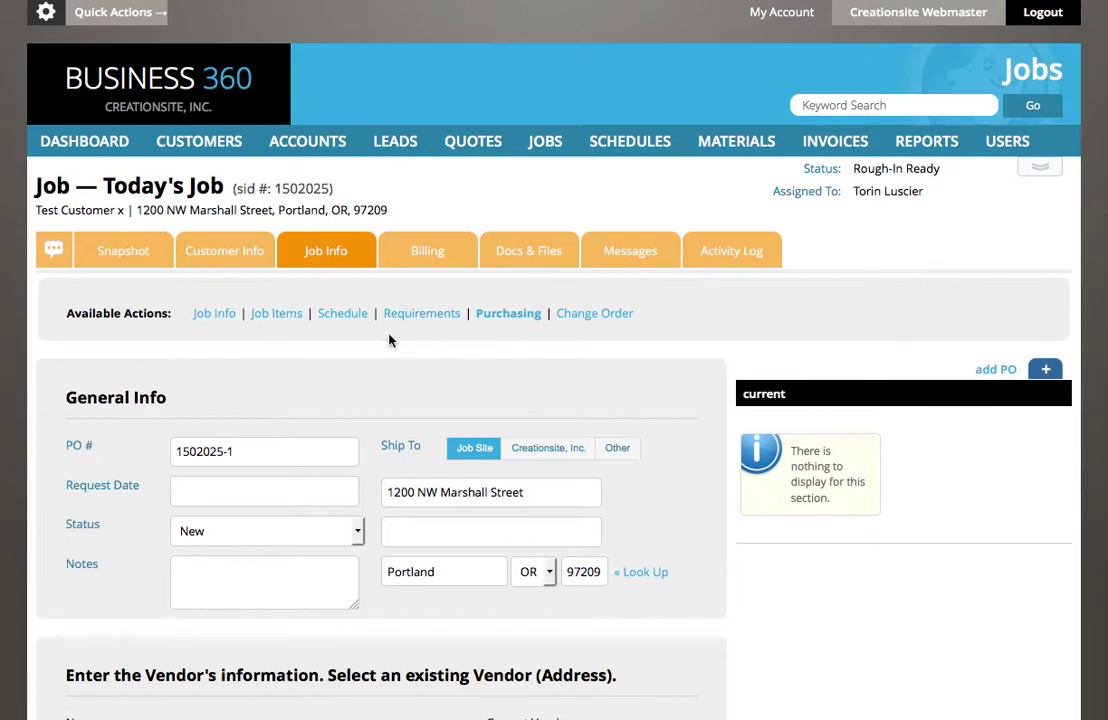
left_click(344, 319)
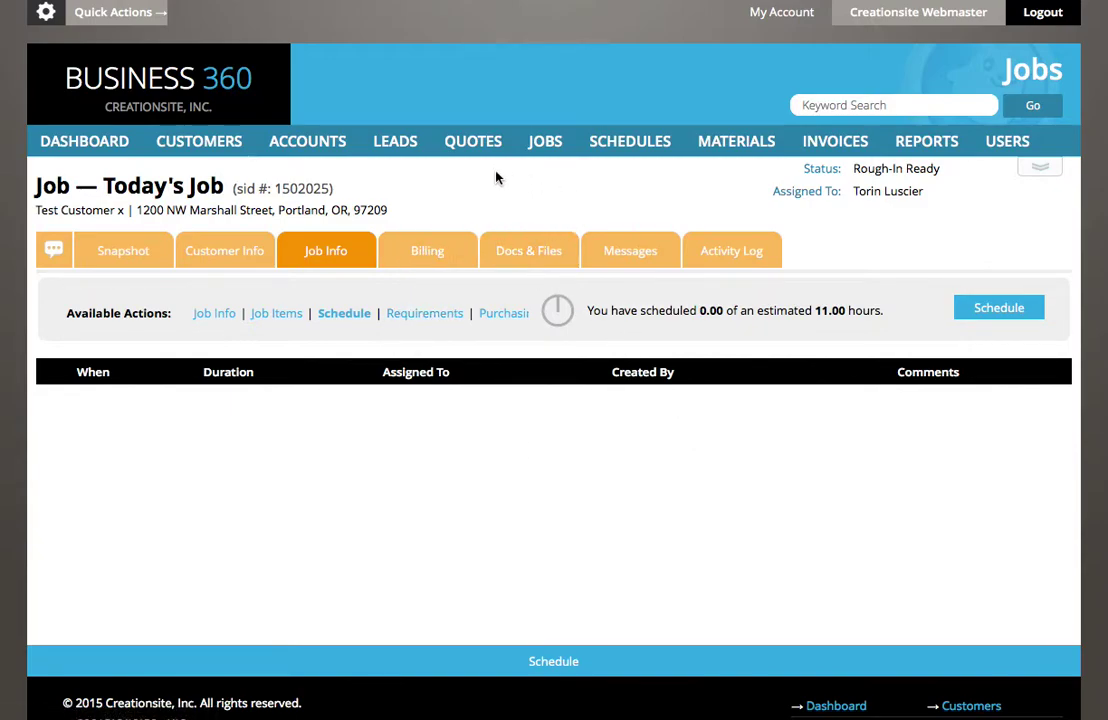
left_click(620, 257)
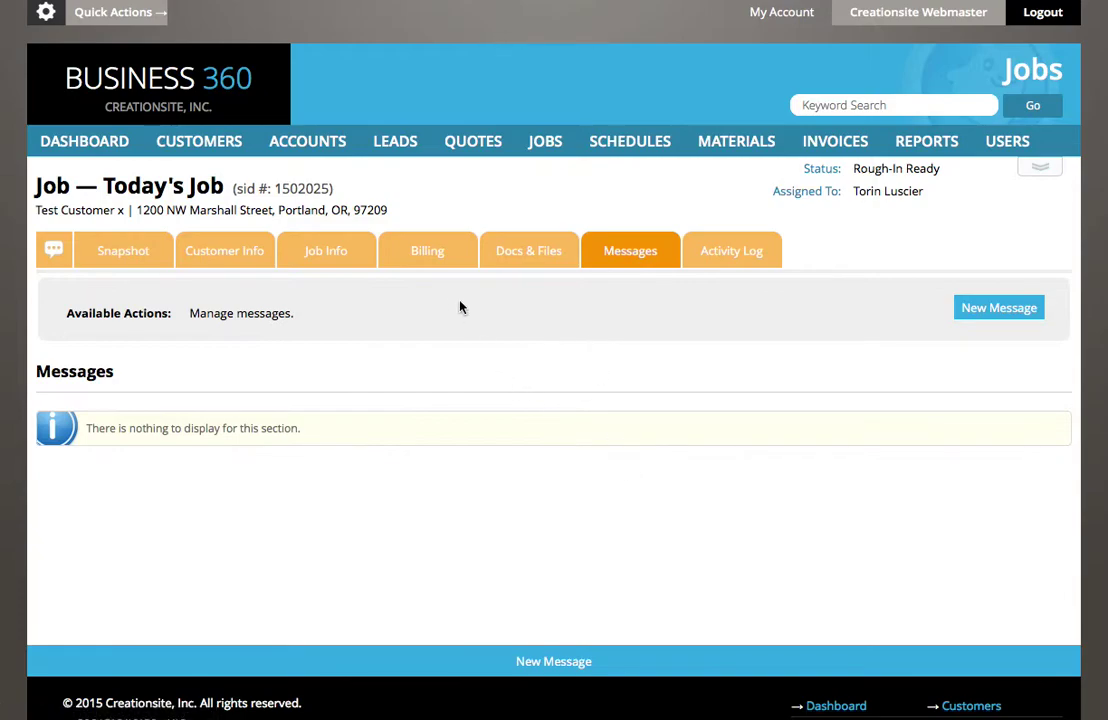
left_click(737, 258)
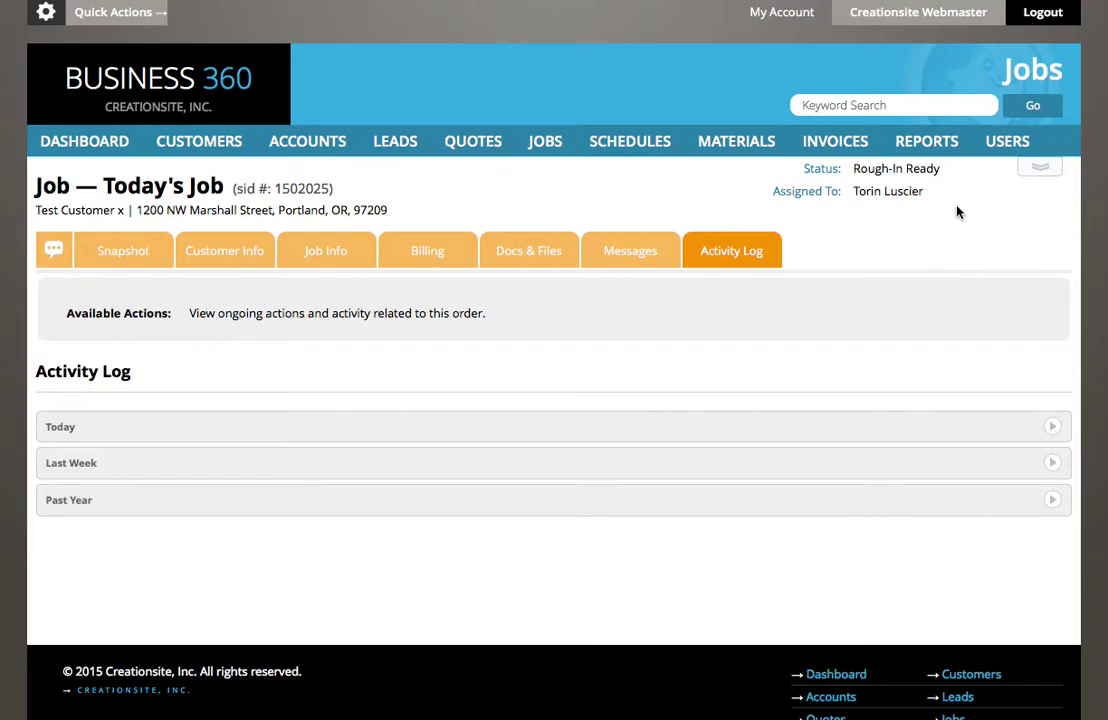
Change the status of Today's Job to New
left_click(1041, 173)
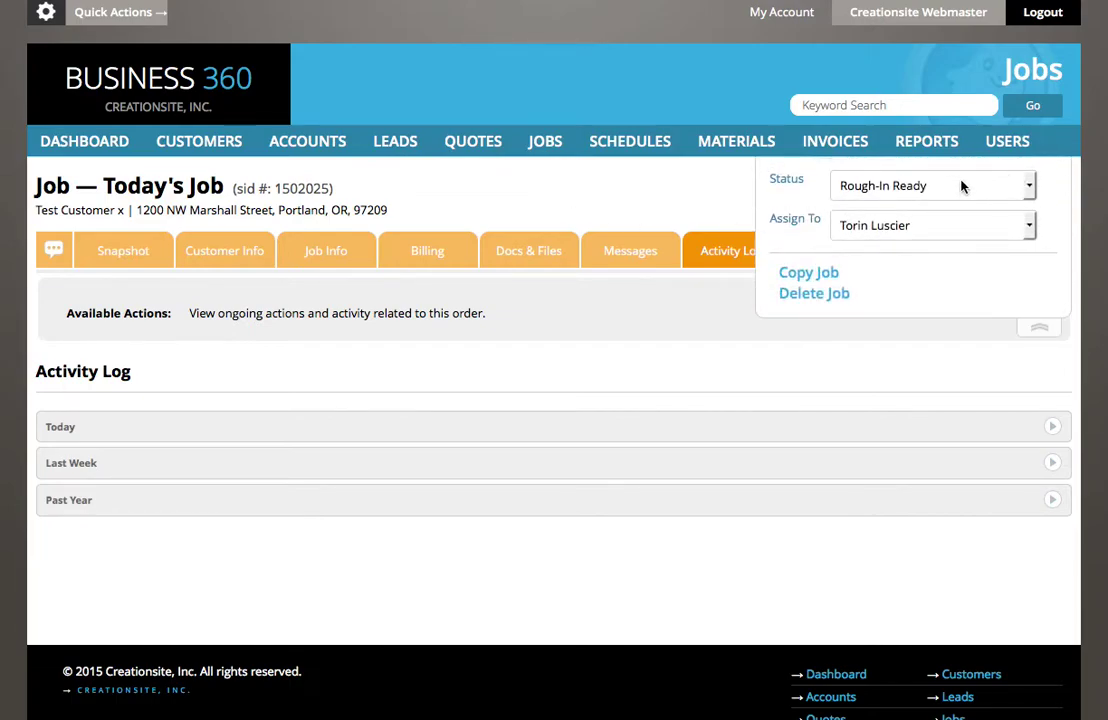
left_click(1031, 189)
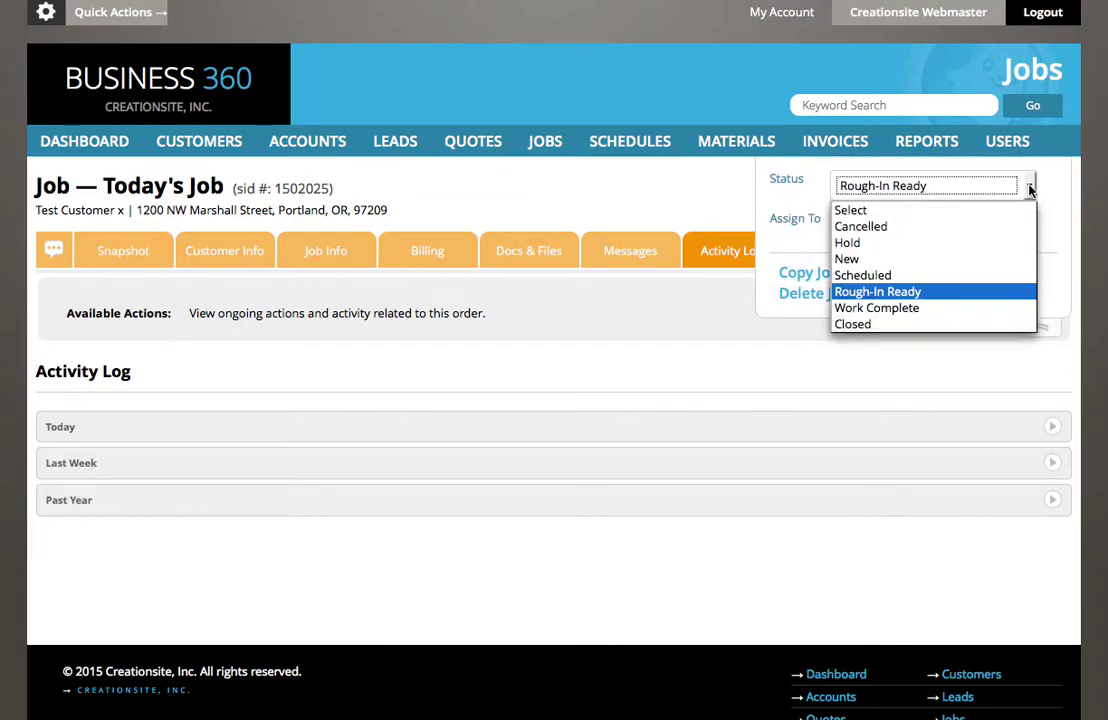
left_click(878, 263)
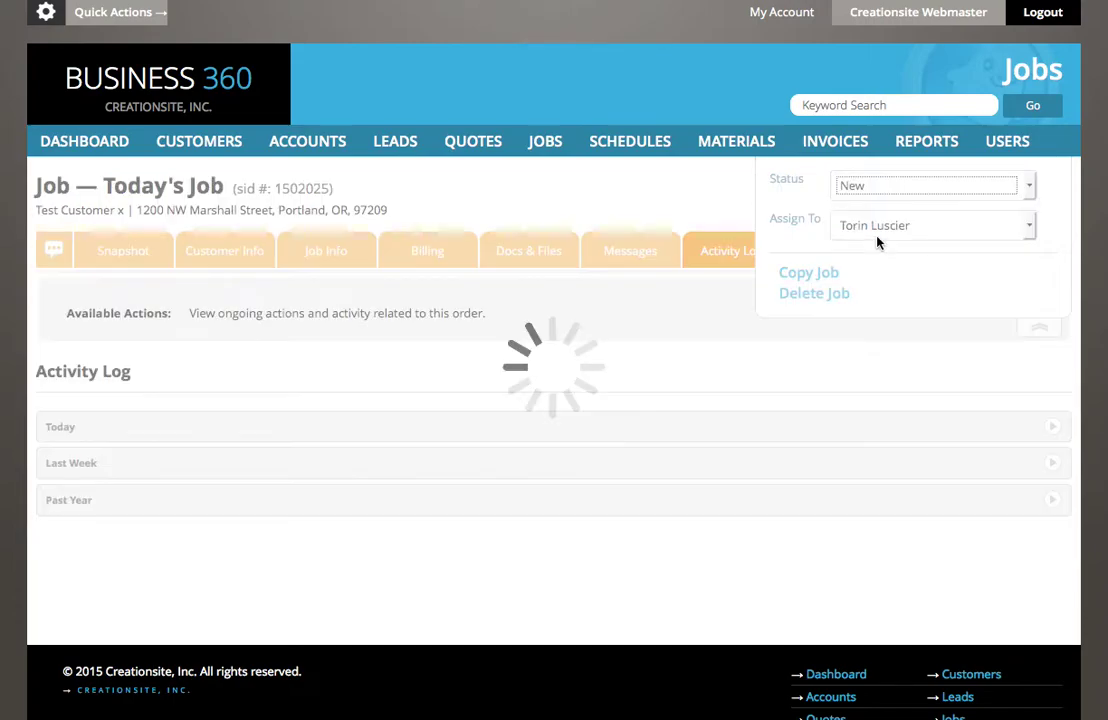
View the available assignees for the job without choosing one, and collapse the status and assignment options
left_click(1031, 227)
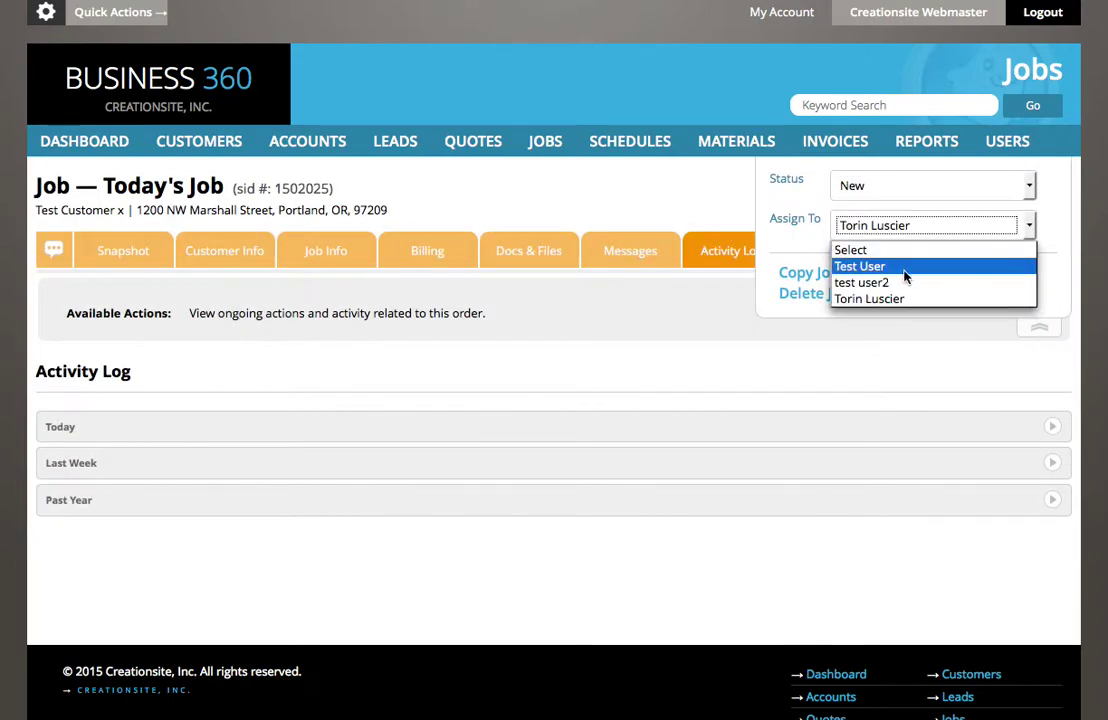
left_click(785, 244)
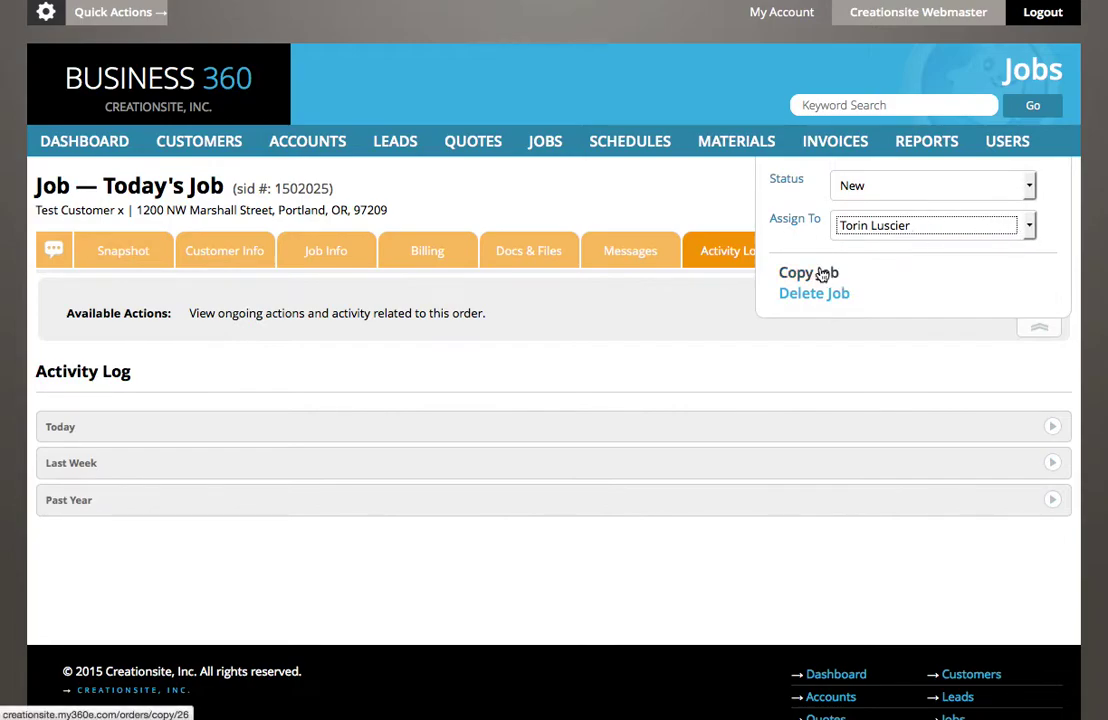
left_click(1039, 333)
left_click(1039, 174)
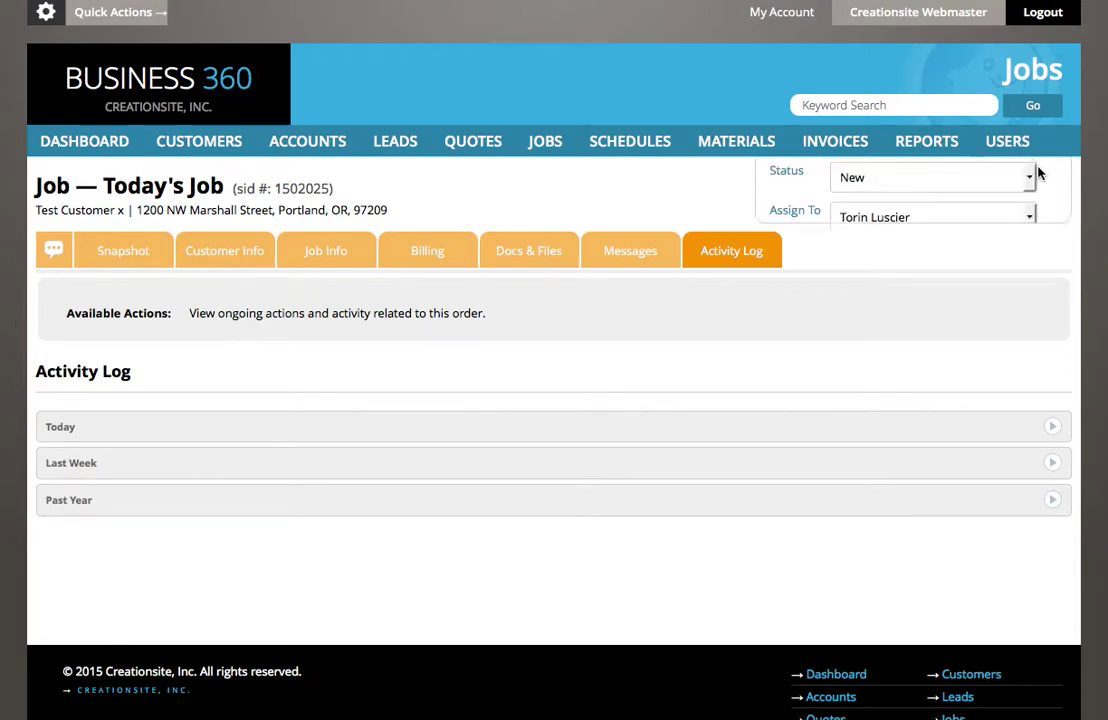
left_click(1040, 334)
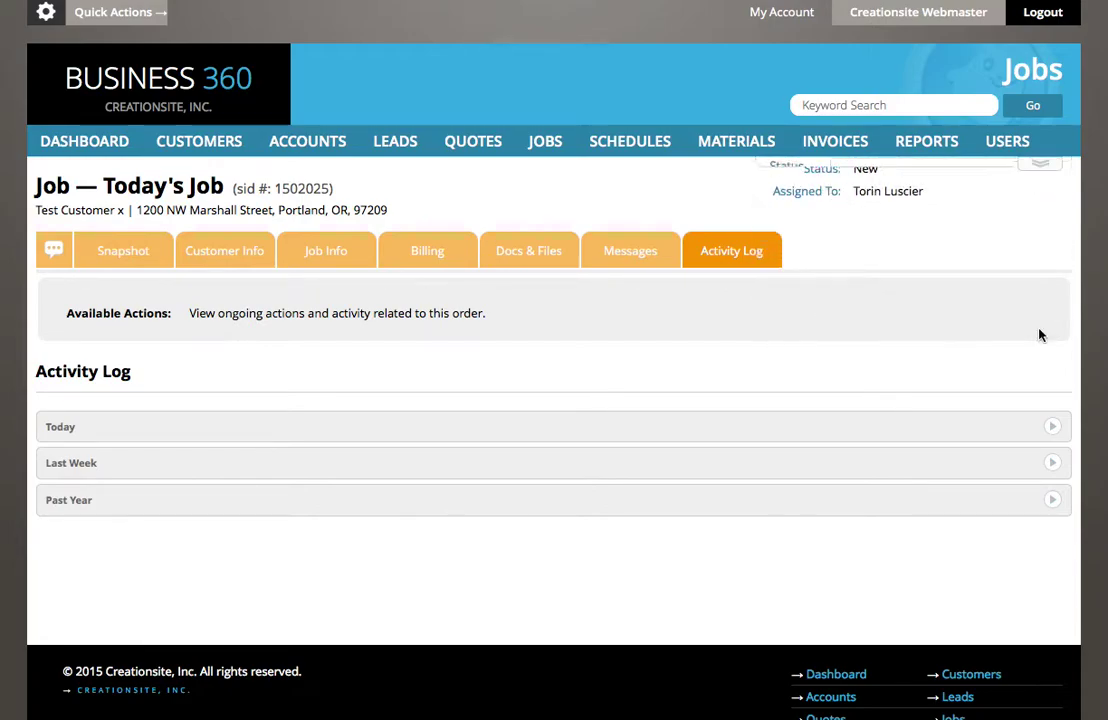